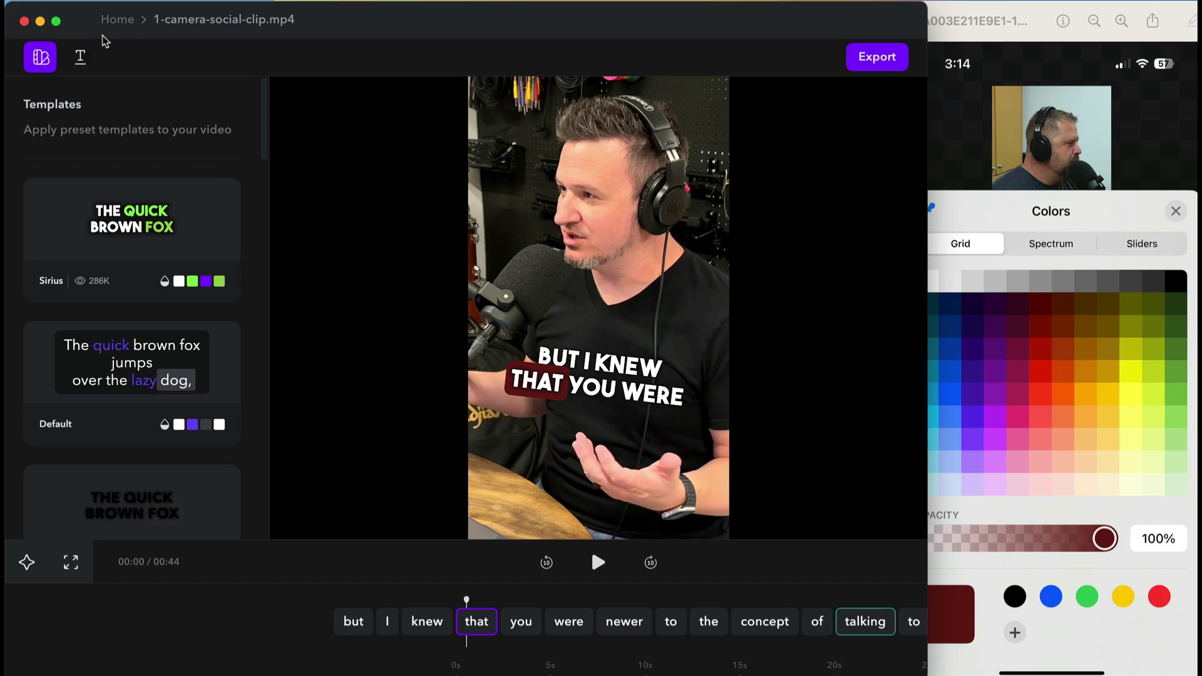
- Upload 2-camera-social-clip.mp4 from the S2E4 — Camera folder as a new project
left_click(111, 20)
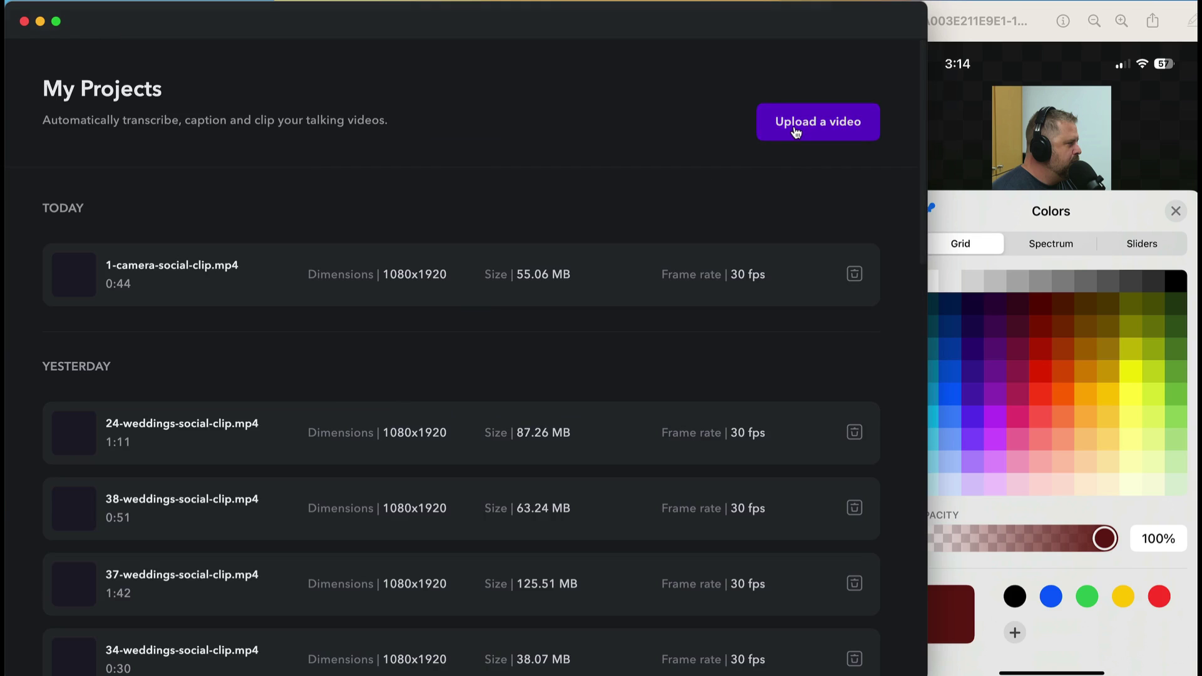
left_click(796, 133)
left_click(526, 188)
left_click(517, 208)
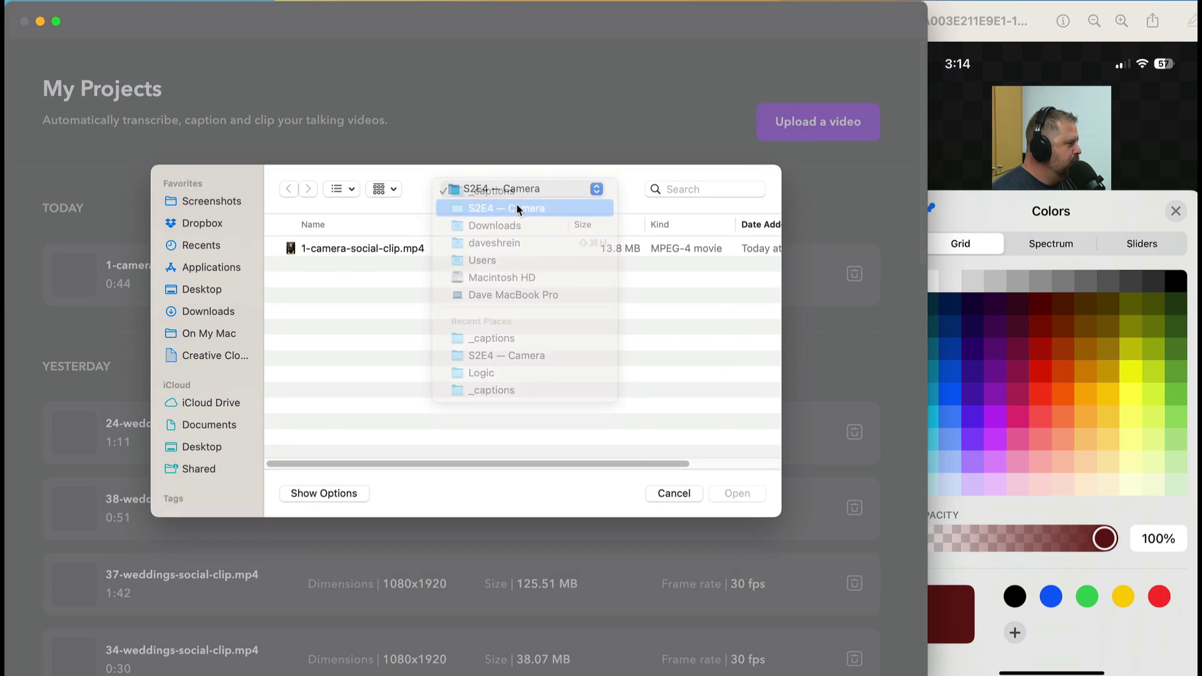
left_click(349, 279)
left_click(324, 227)
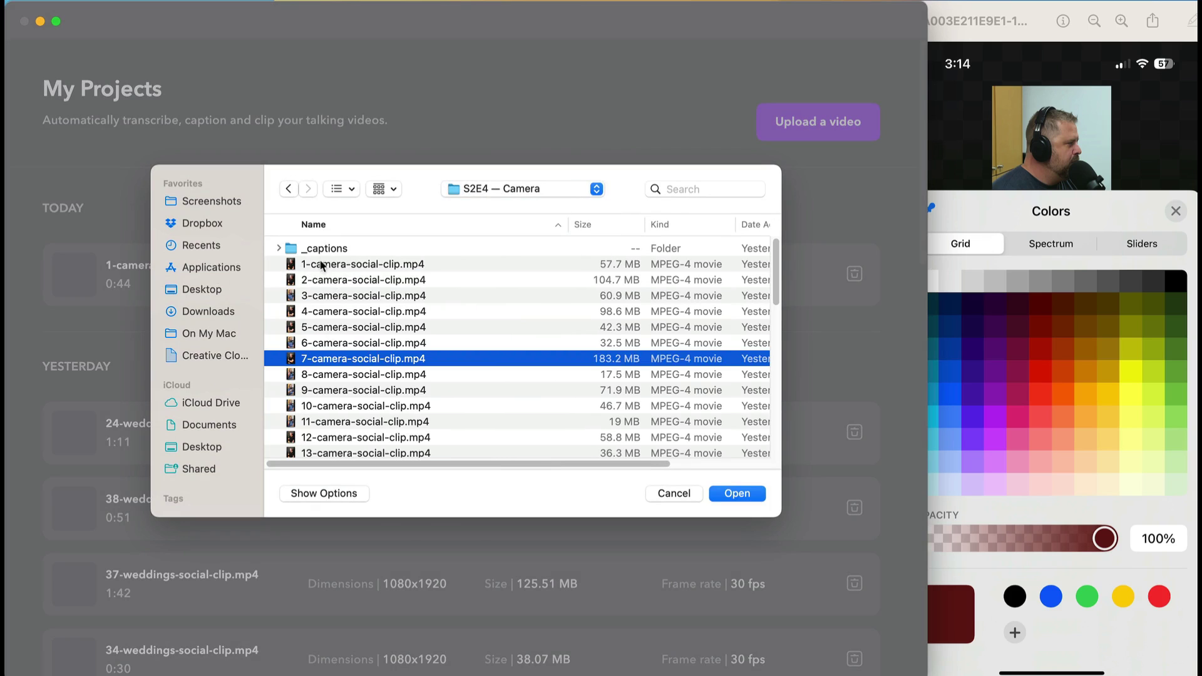
left_click(323, 282)
key("Return")
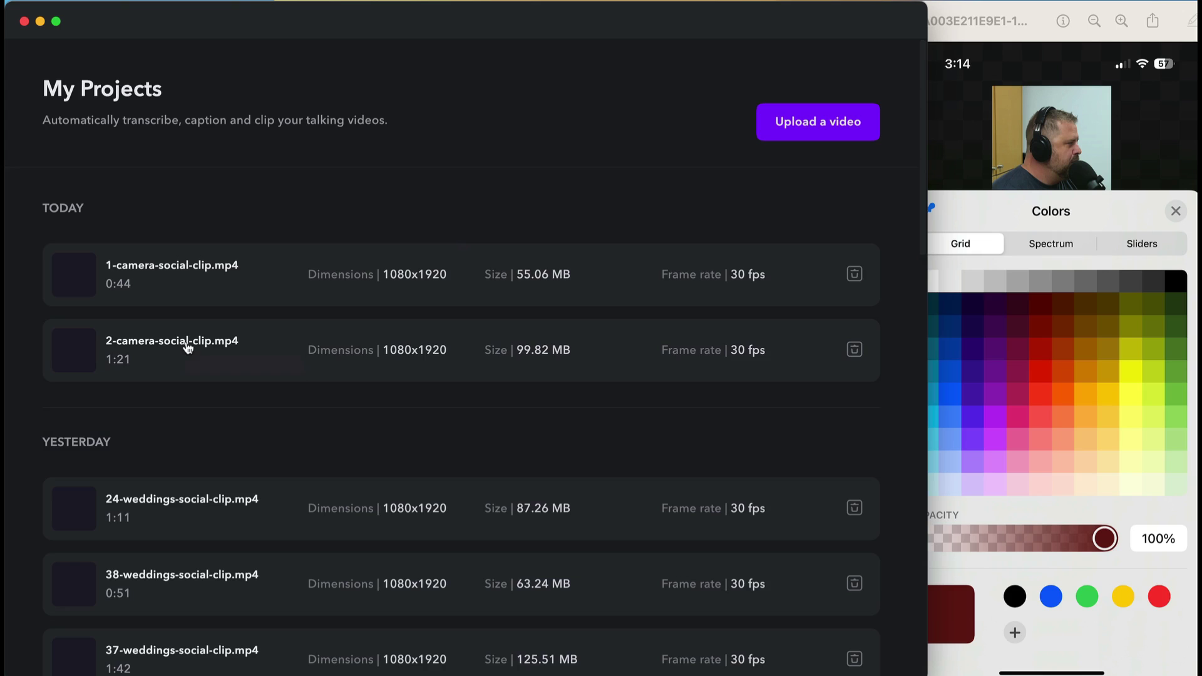
- Open the 2-camera-social-clip.mp4 project and generate English (Default) captions with No Translation
left_click(188, 346)
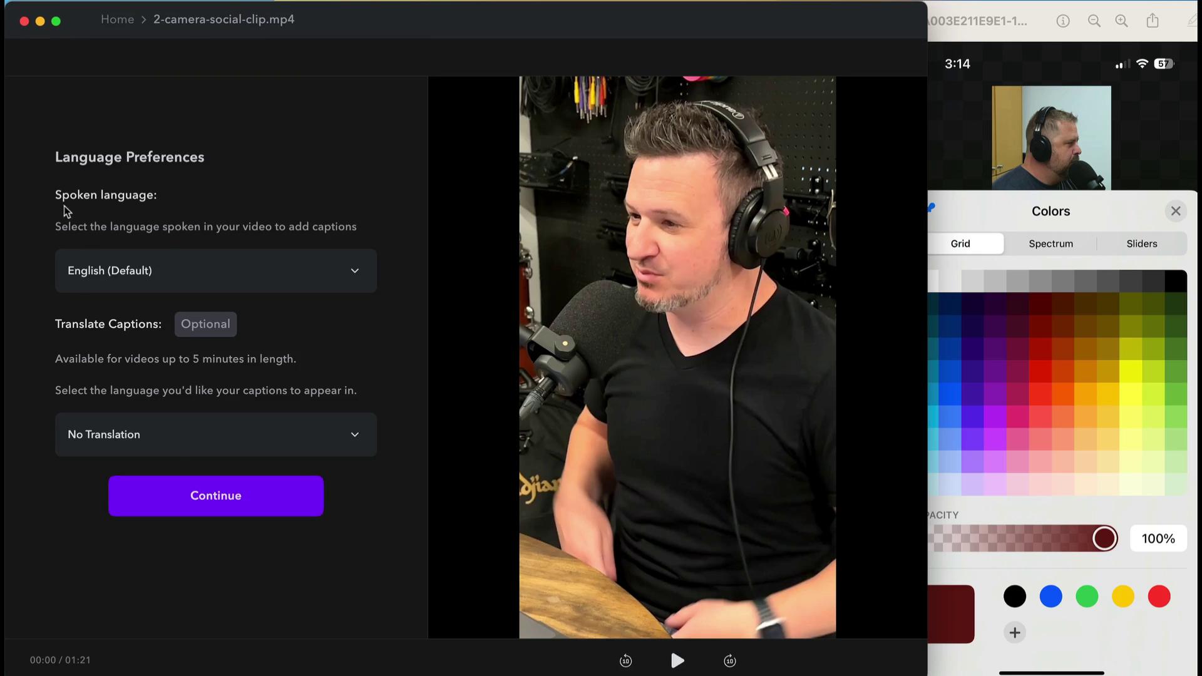
left_click(239, 510)
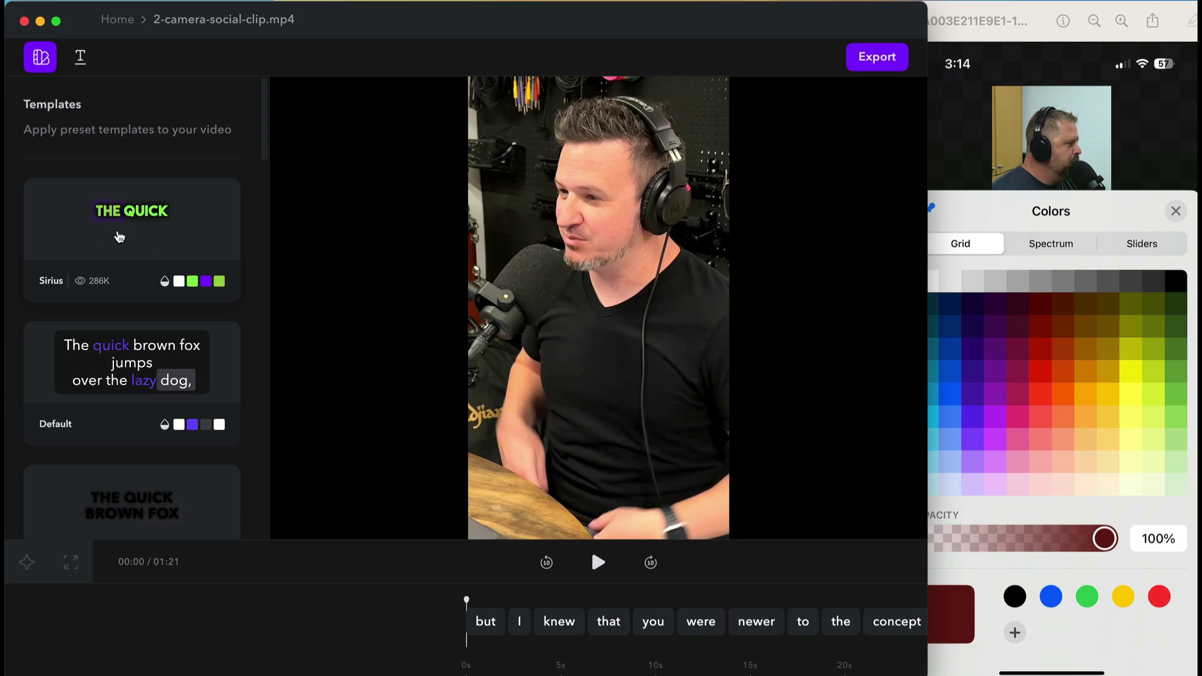
- Move the preview to the word 'concept' and show the Standard Colors caption settings
left_click(80, 60)
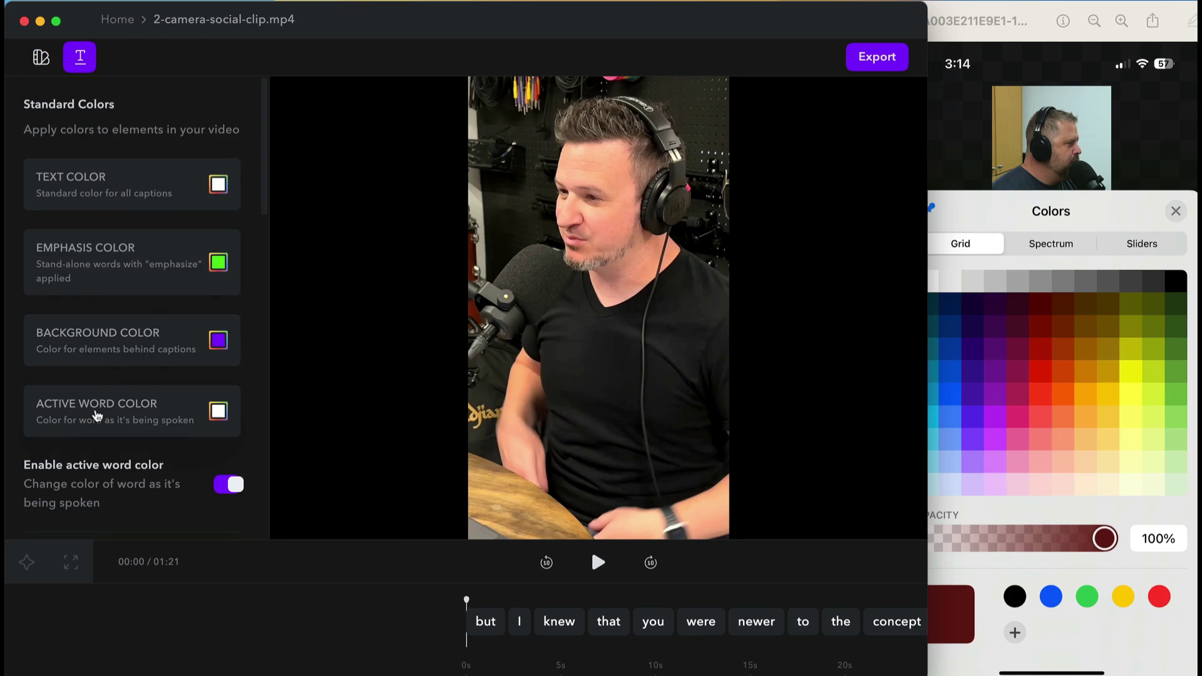
left_click(41, 66)
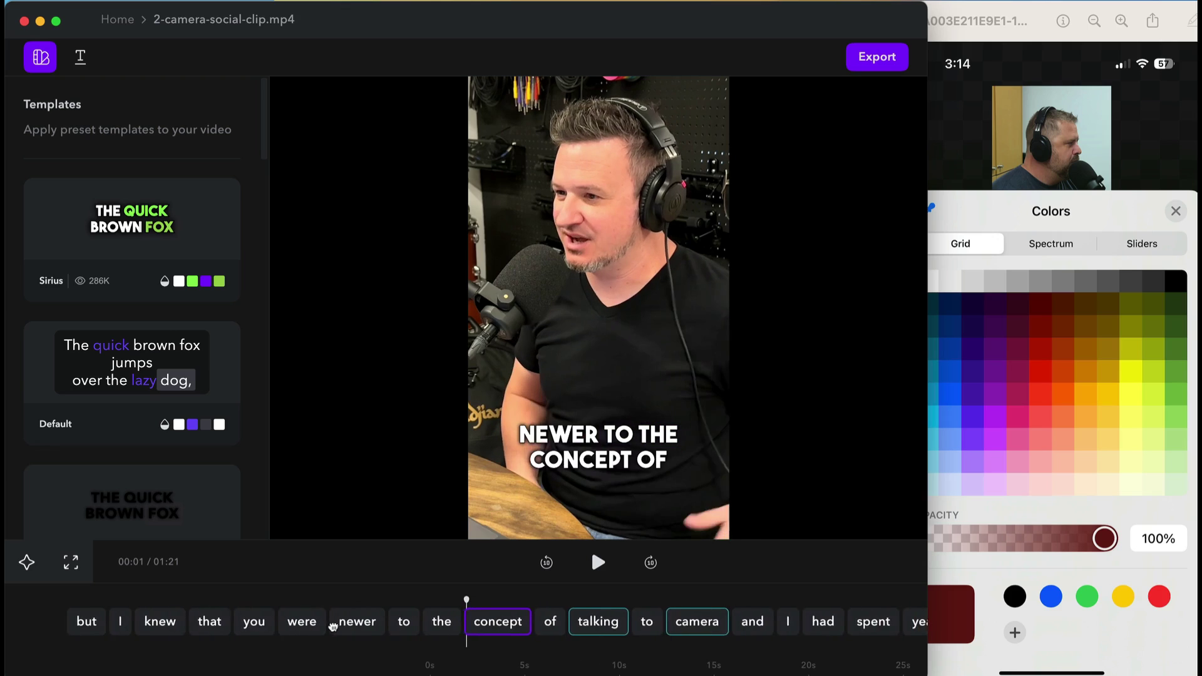
left_click(466, 621)
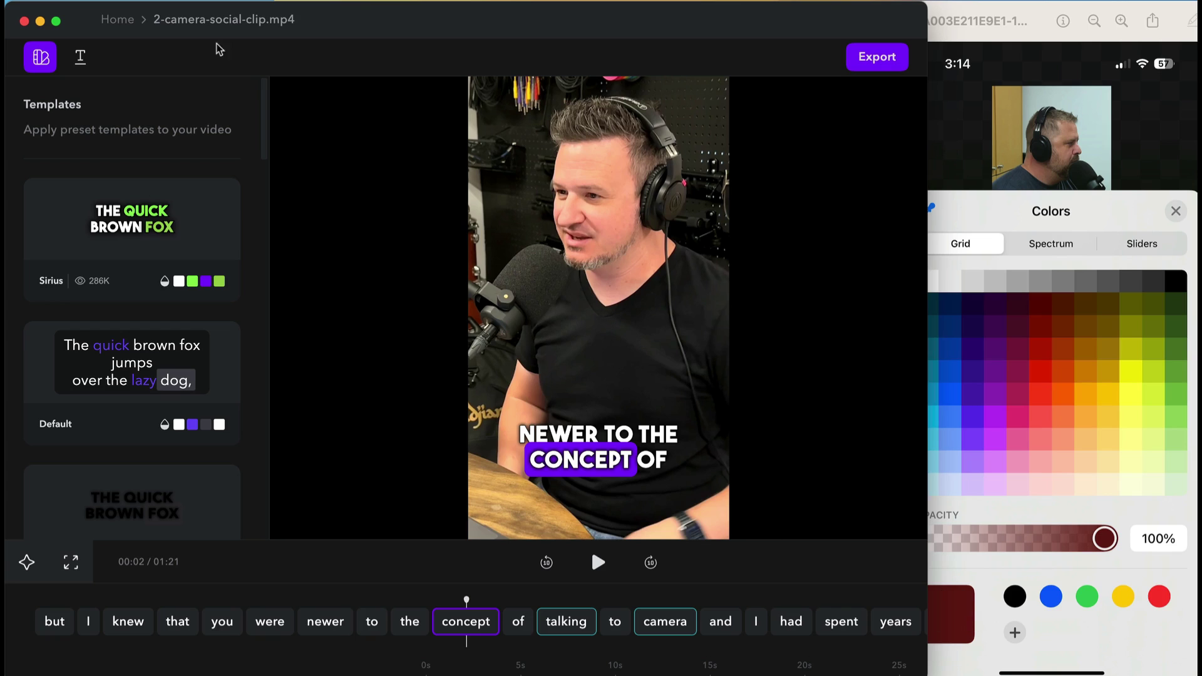
left_click(81, 57)
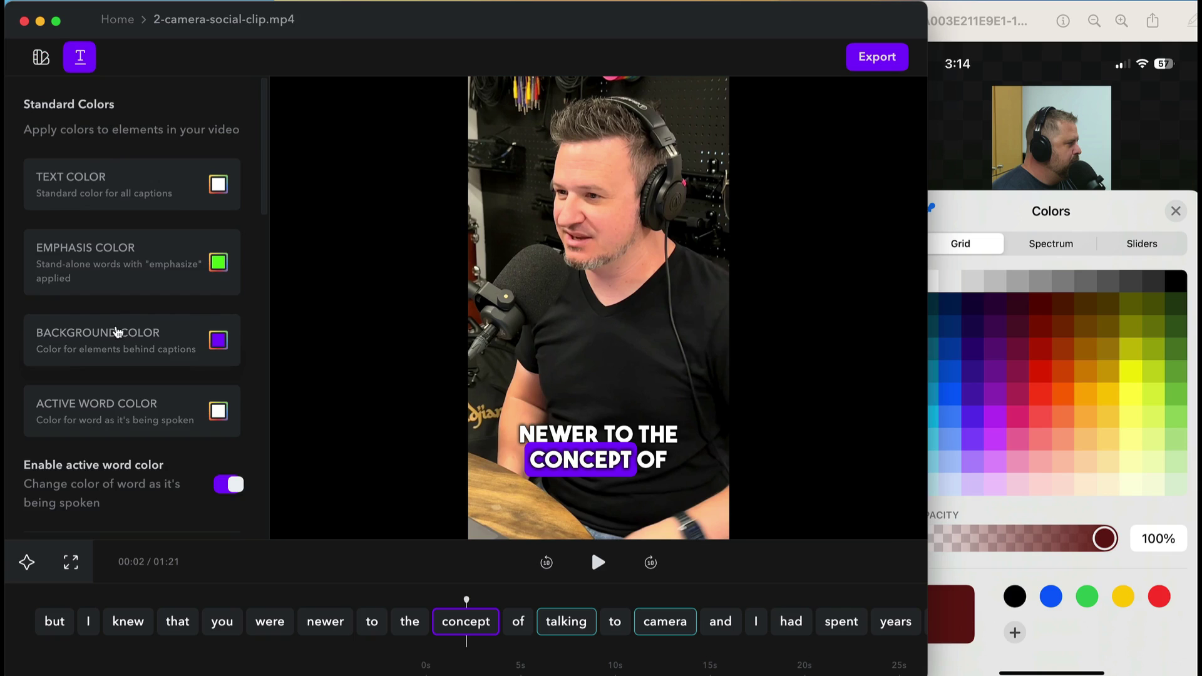
- Set the caption emphasis colour to white
left_click(99, 254)
left_click_drag(255, 336, 201, 268)
left_click(169, 226)
- Sample a dark red (H 5, S 70%, L 24%) as the caption background colour
left_click(89, 346)
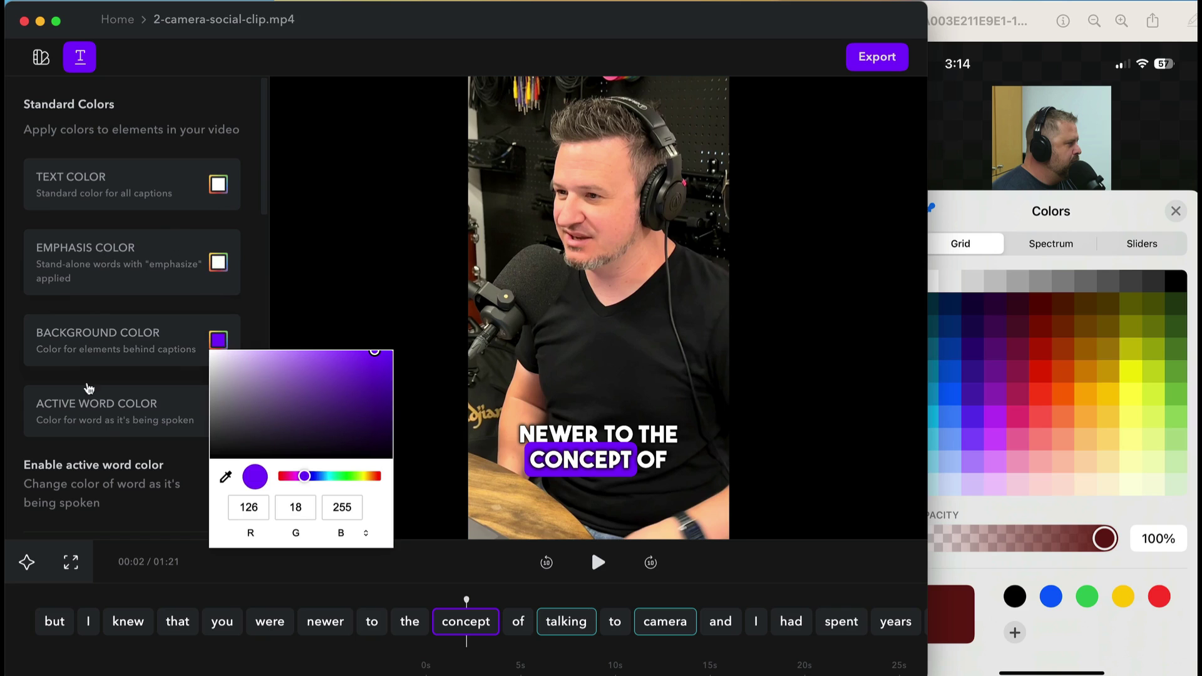
left_click(299, 535)
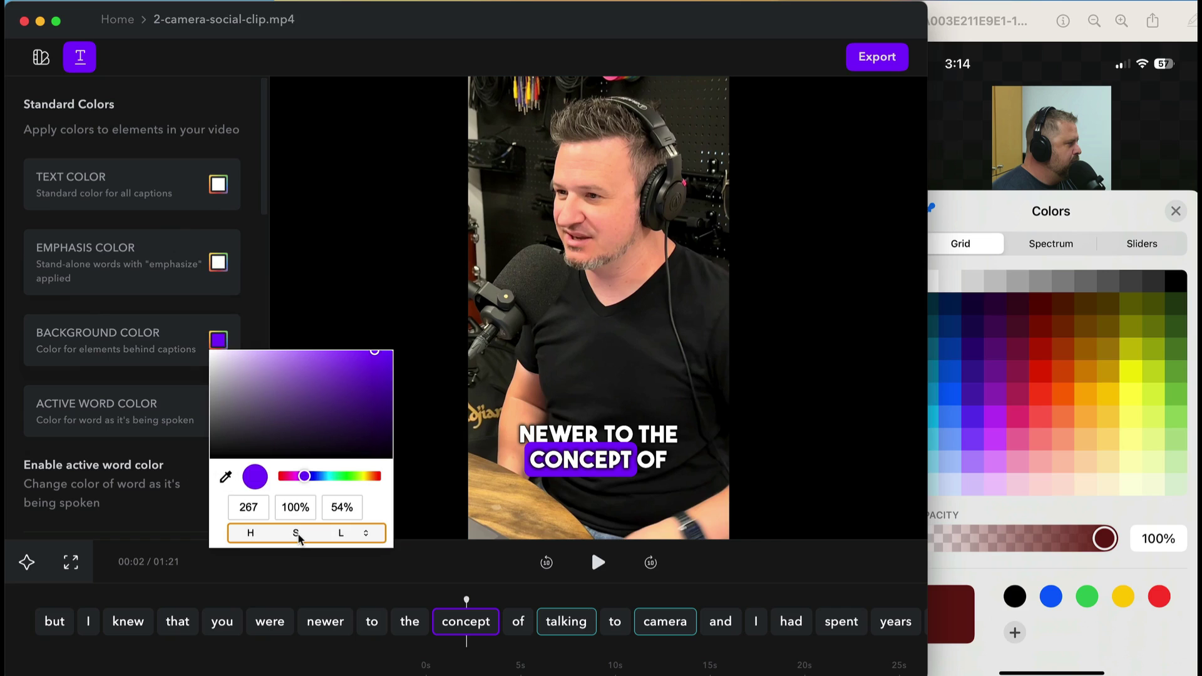
left_click(300, 537)
left_click(314, 540)
left_click(300, 542)
left_click(226, 478)
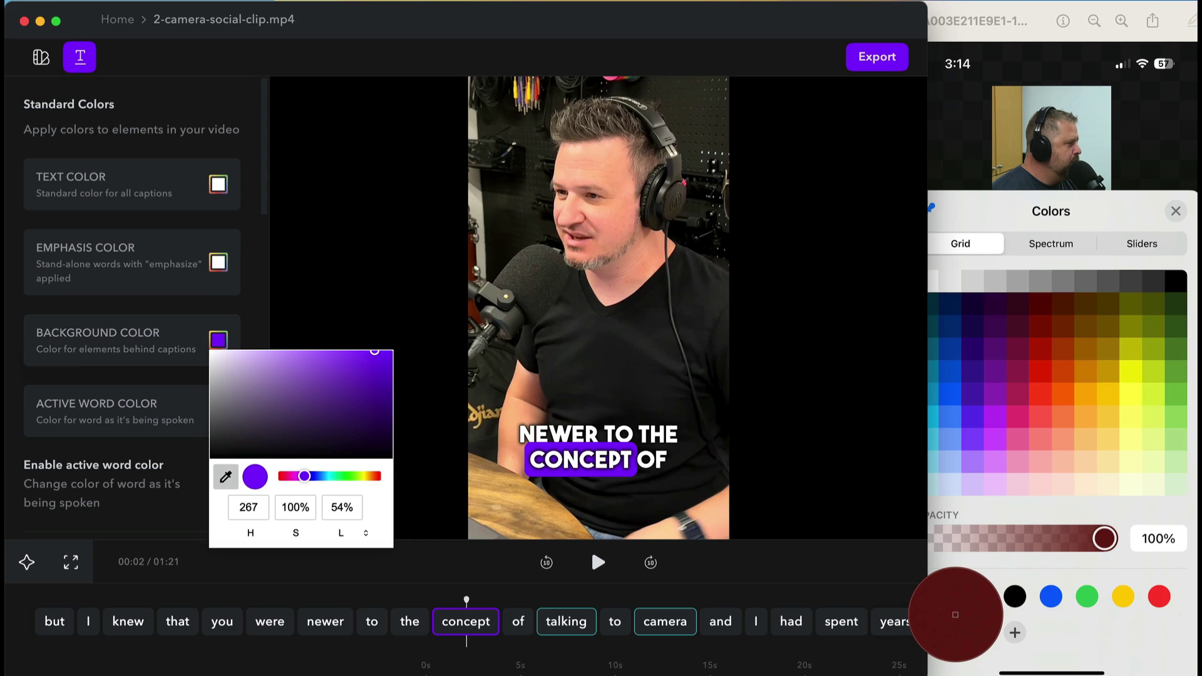
left_click(955, 615)
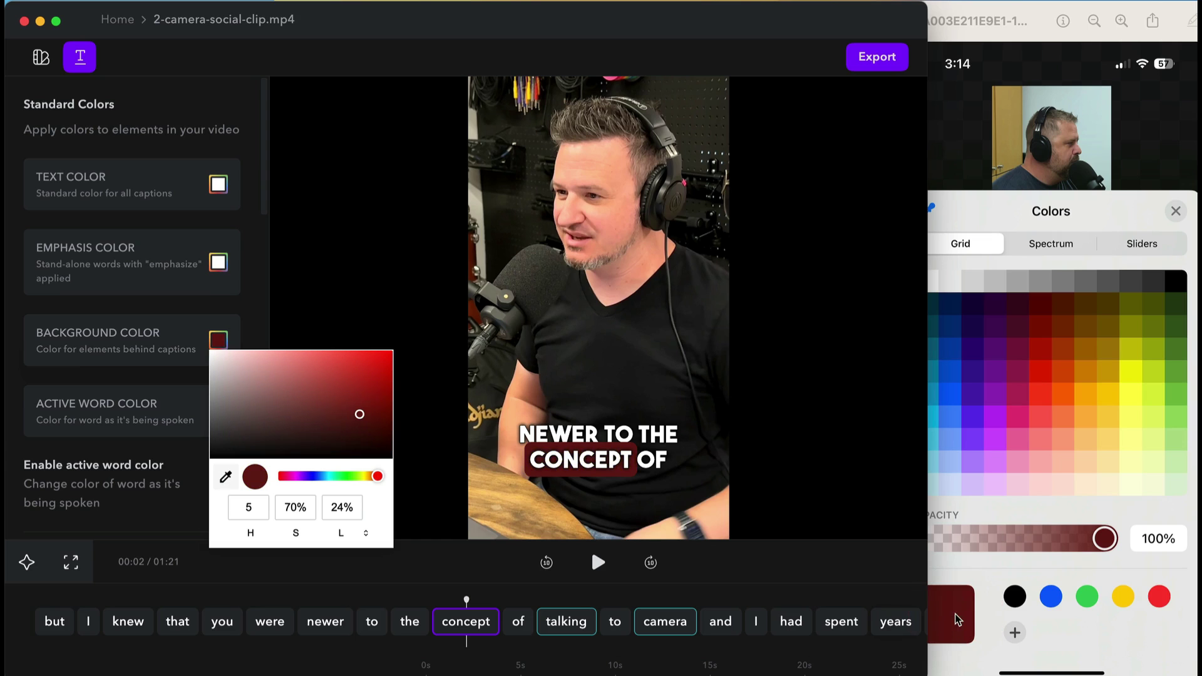
left_click(154, 319)
scroll(145, 344, "down", 15)
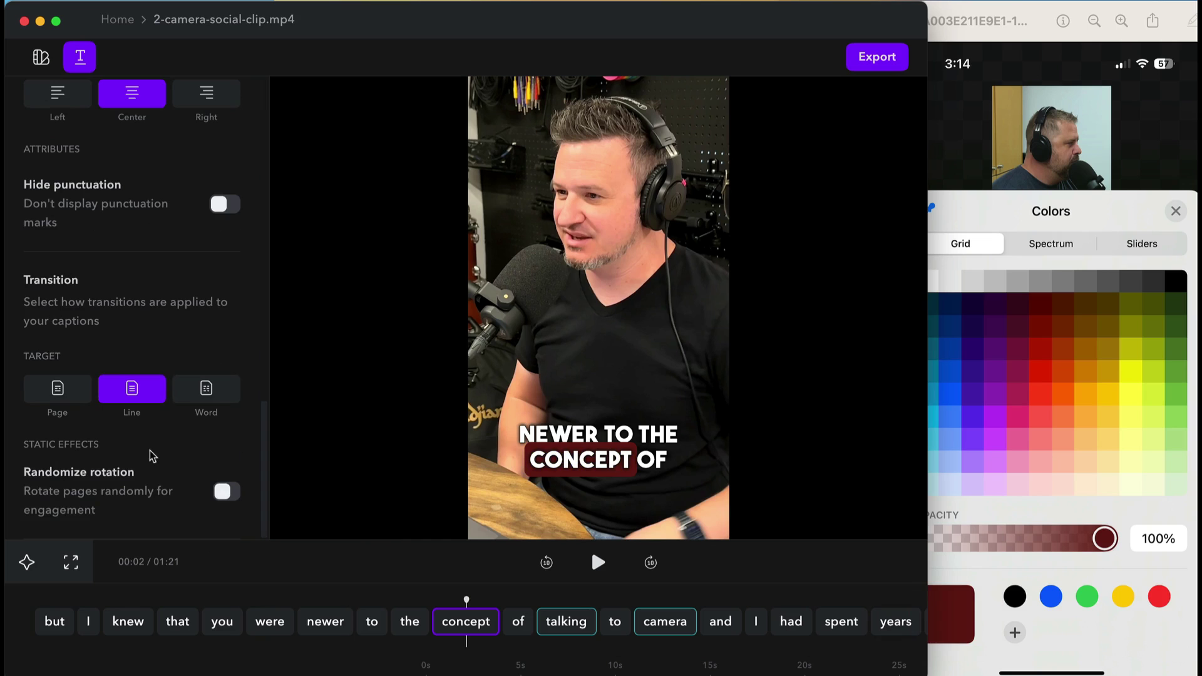
- Preview the captions, then turn on Randomize rotation
left_click(602, 574)
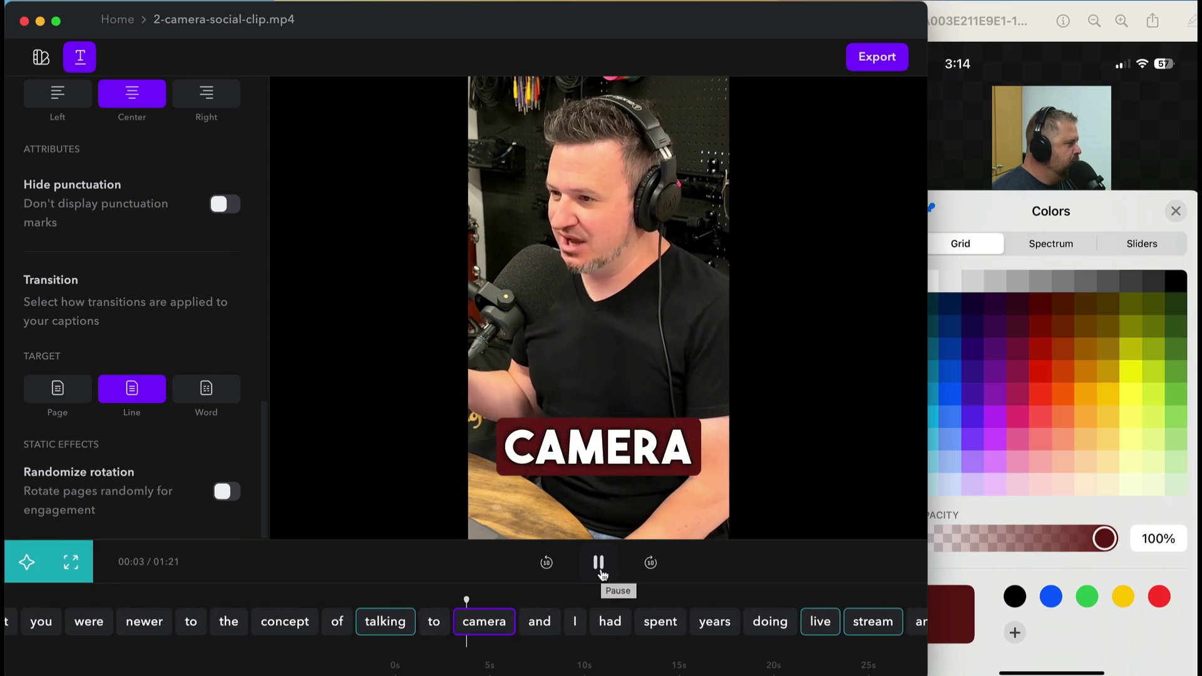
left_click(601, 573)
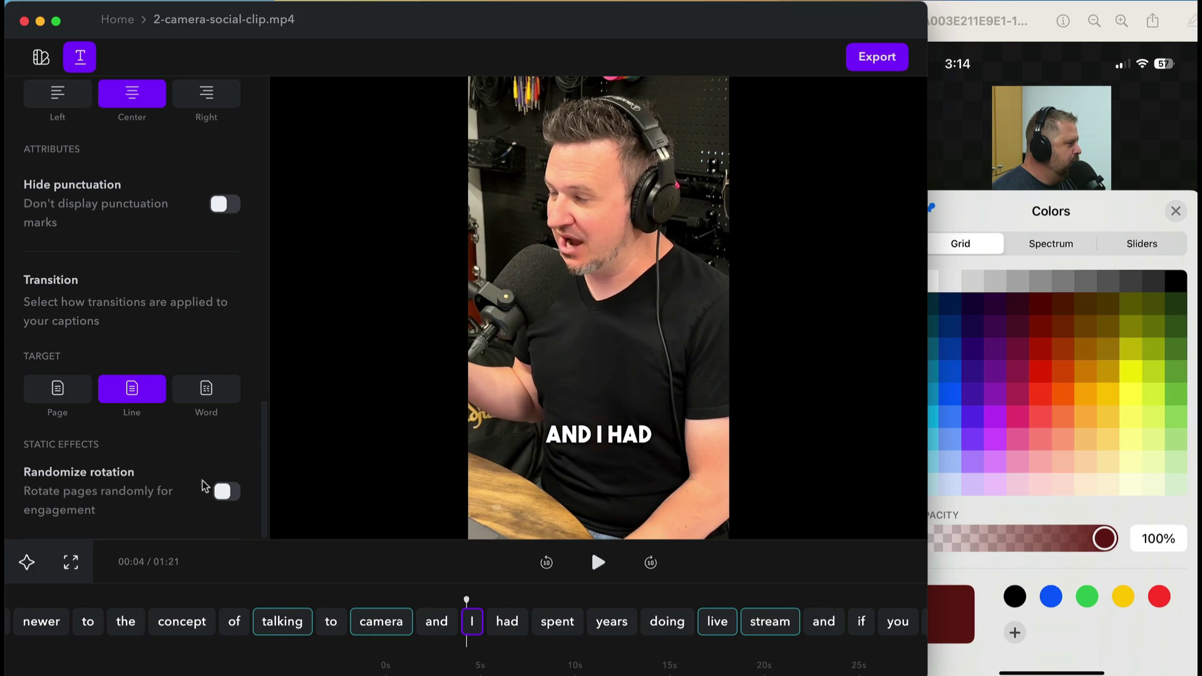
left_click(227, 493)
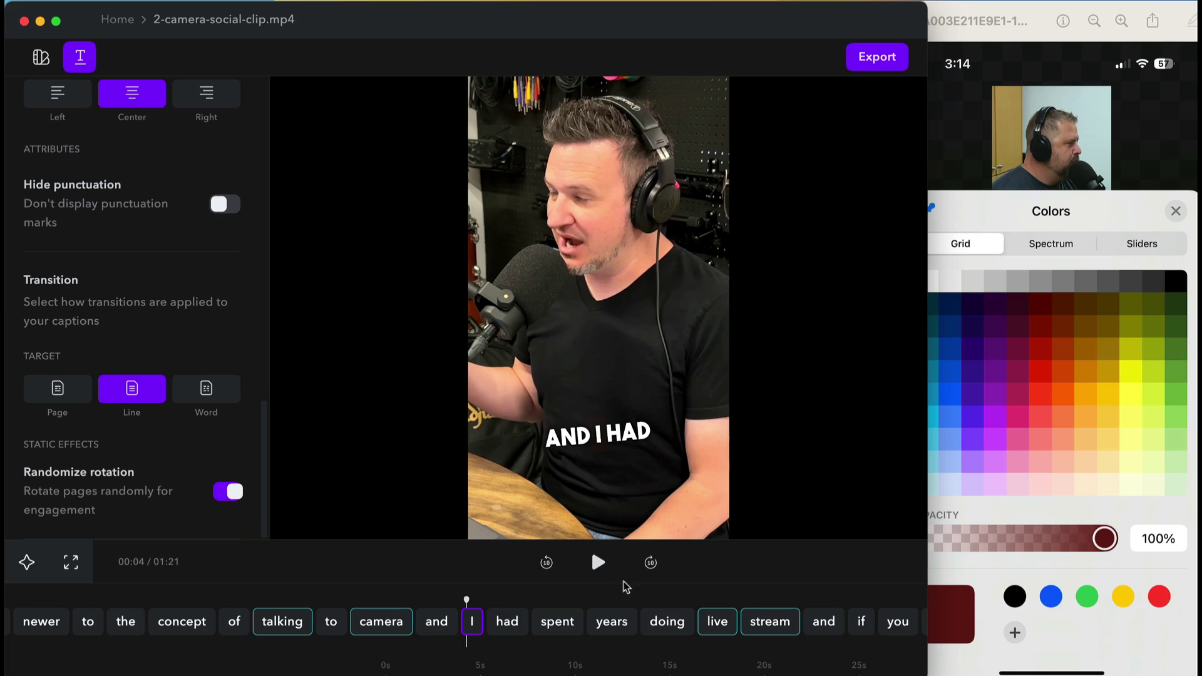
- Stop on the STREAM caption and drag the captions higher up the frame
left_click(598, 563)
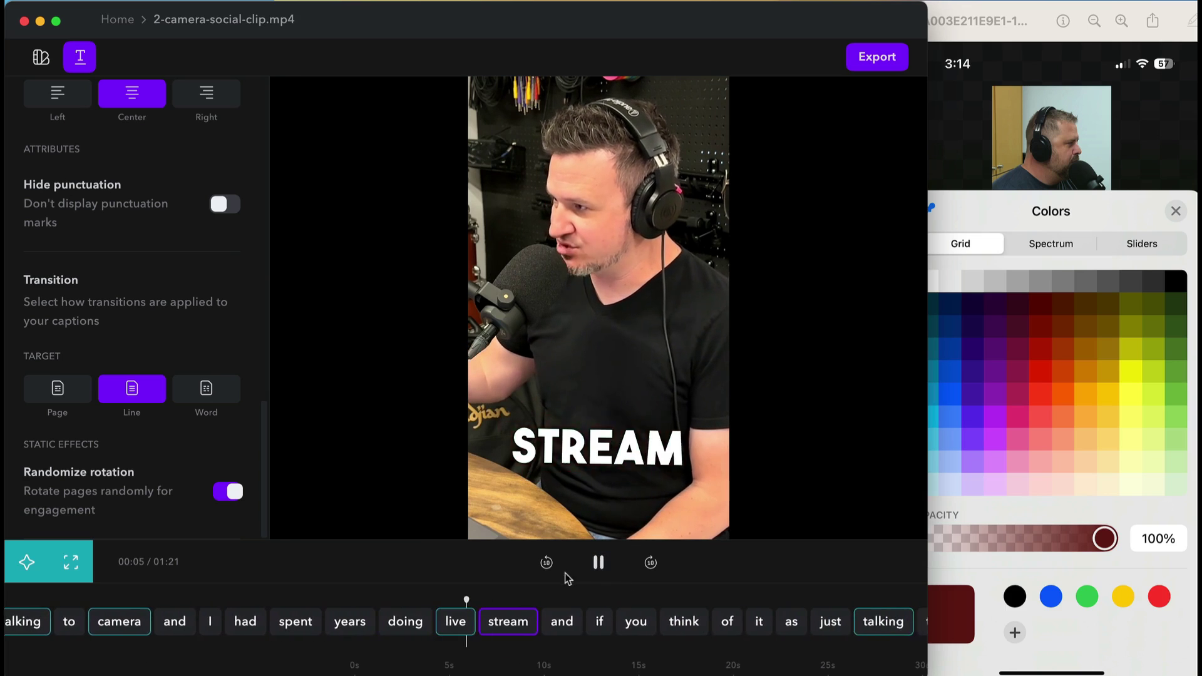
left_click(598, 563)
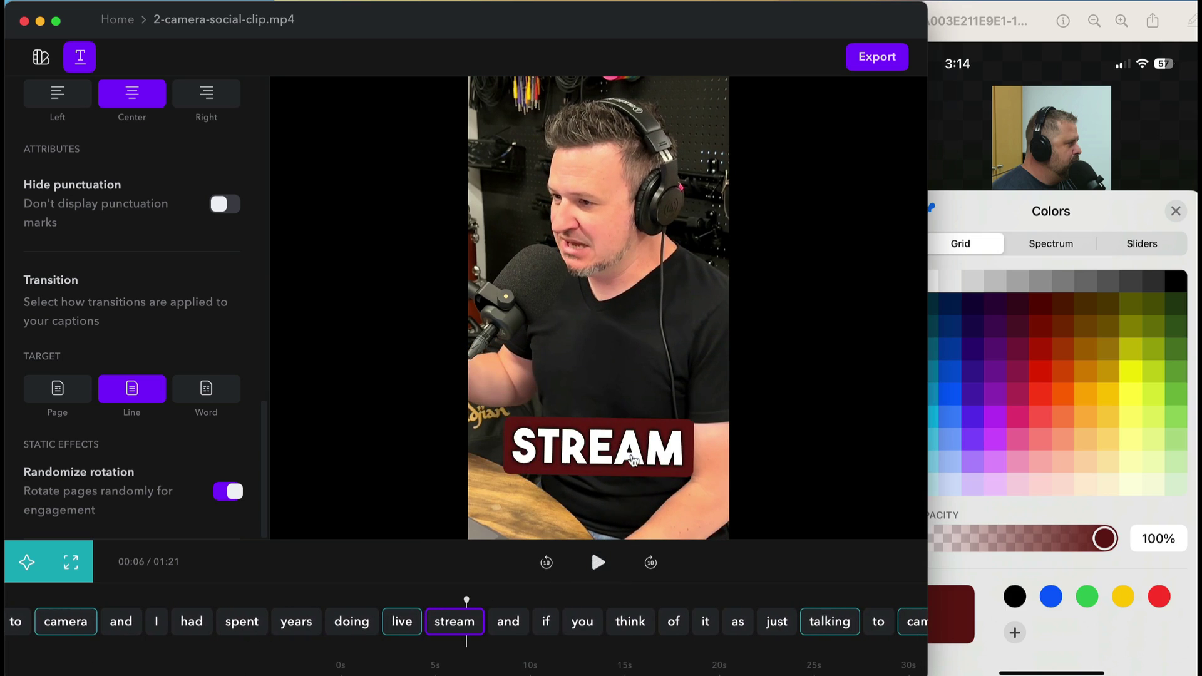
left_click_drag(636, 462, 635, 389)
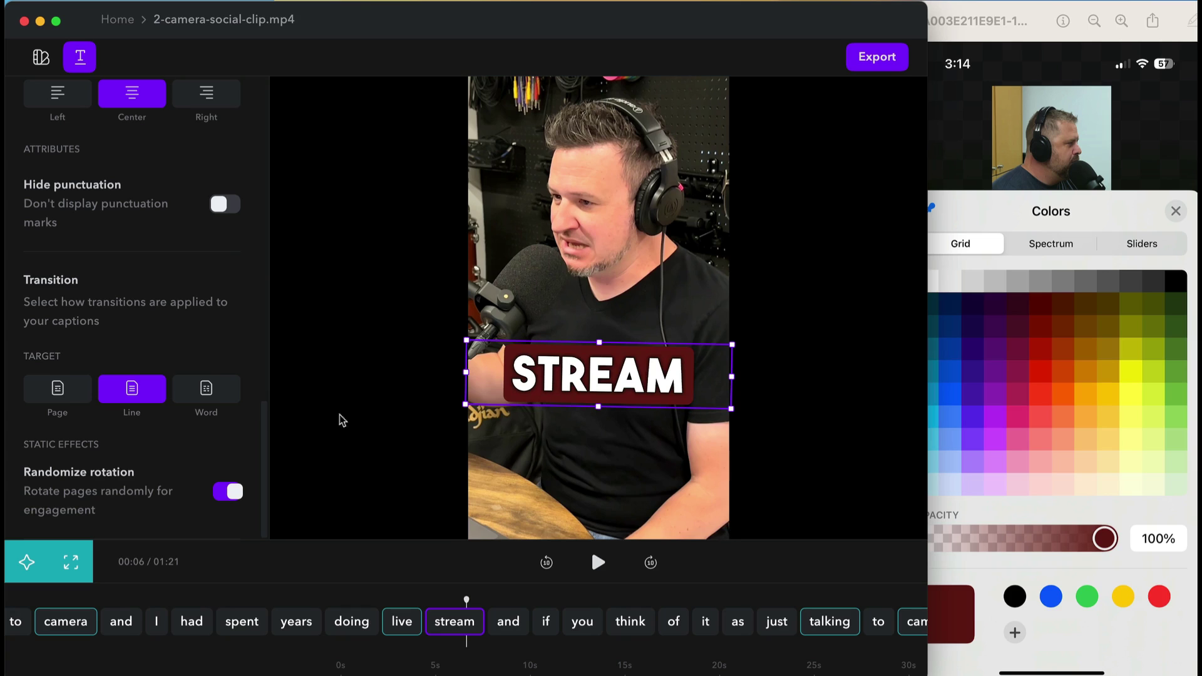
- Download the captioned 2-camera-social-clip.mp4 into S2E4 — Camera/_captions and close the success message
left_click(887, 71)
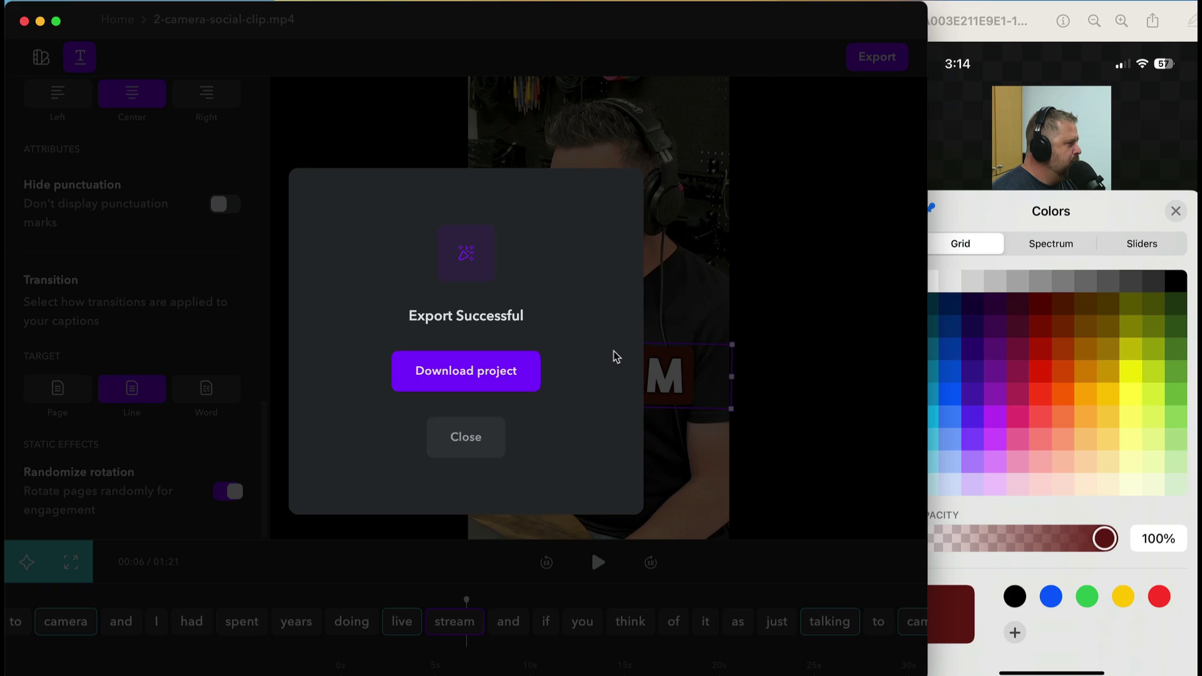
left_click(473, 376)
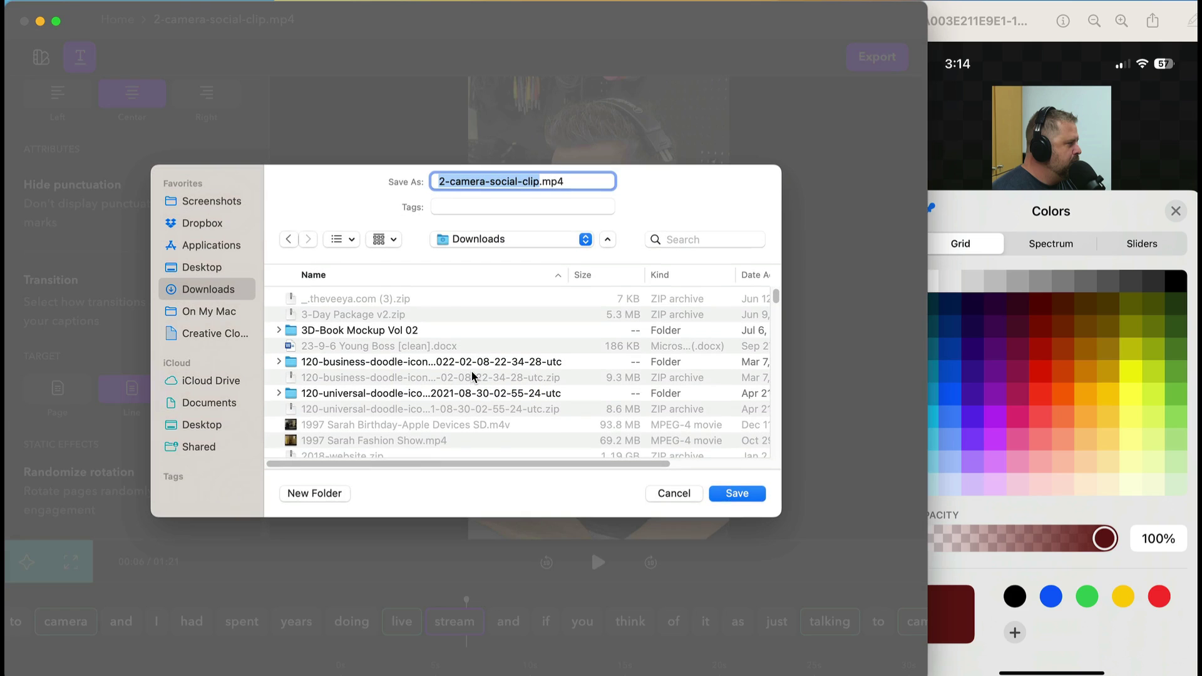
left_click(751, 276)
double_click(369, 344)
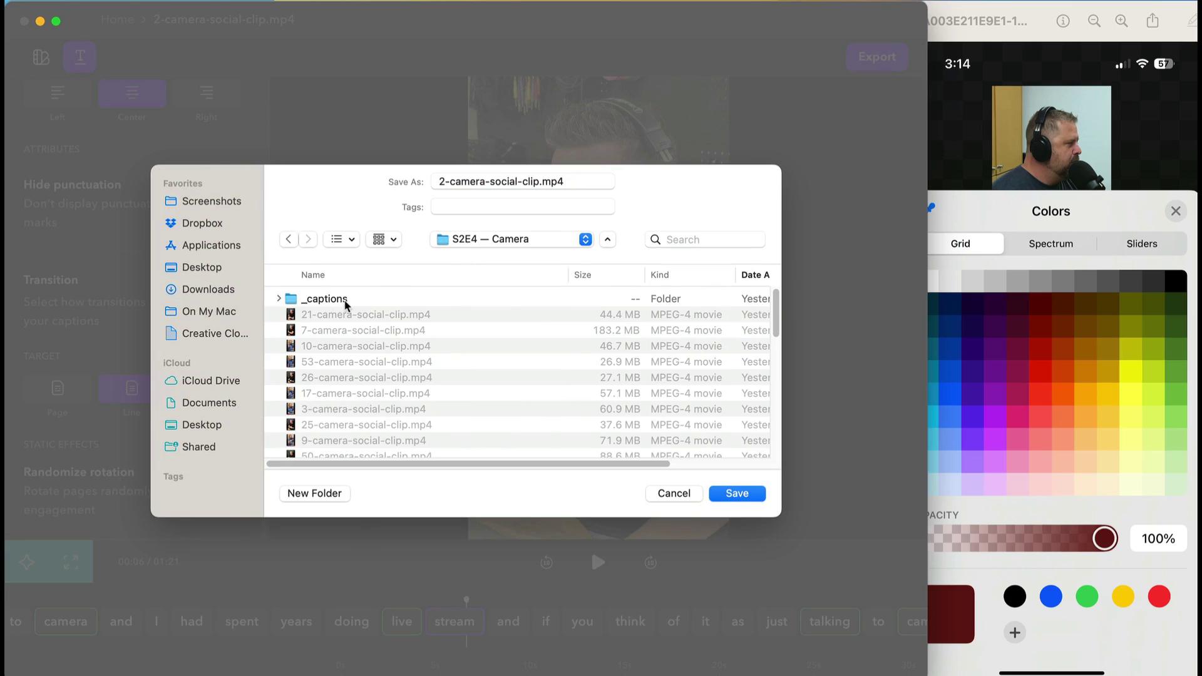
double_click(345, 301)
left_click(737, 493)
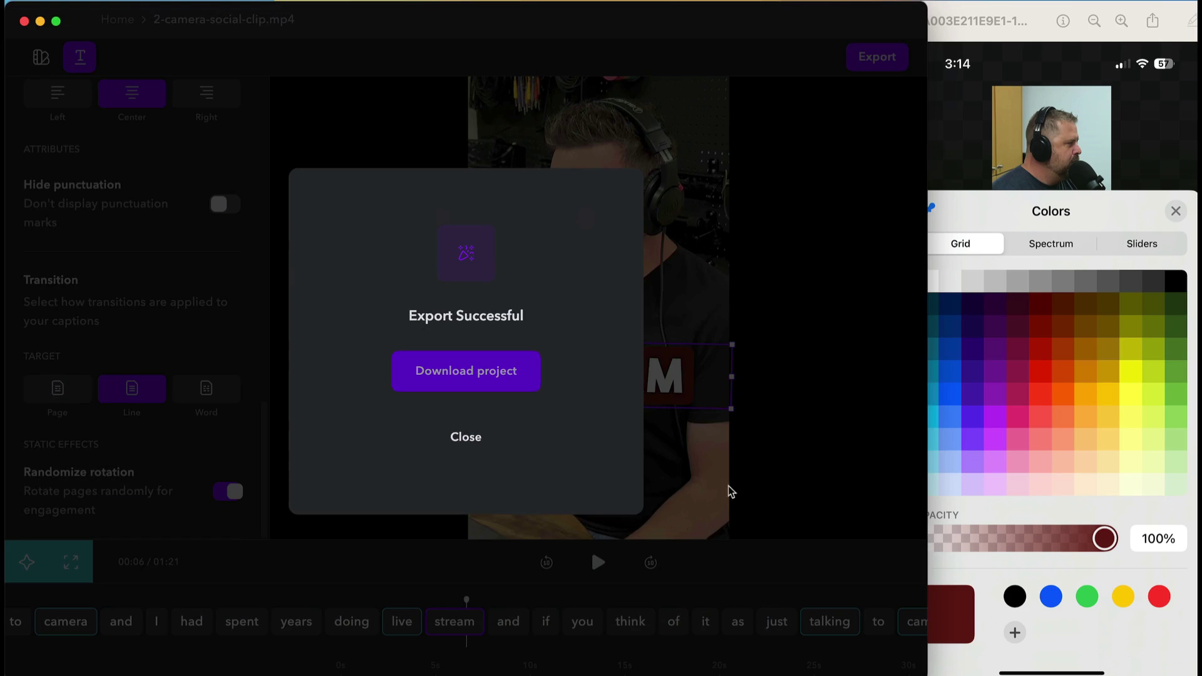
left_click(465, 438)
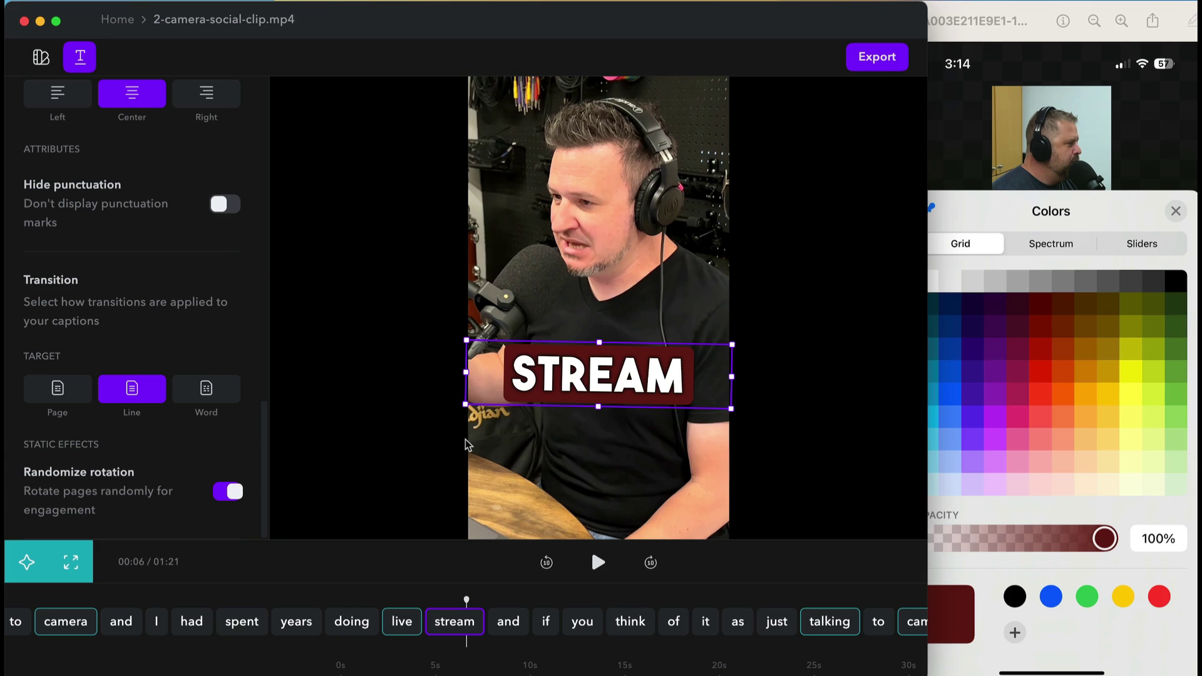
- Delete the 24-weddings-social-clip.mp4 project from the projects list
left_click(118, 19)
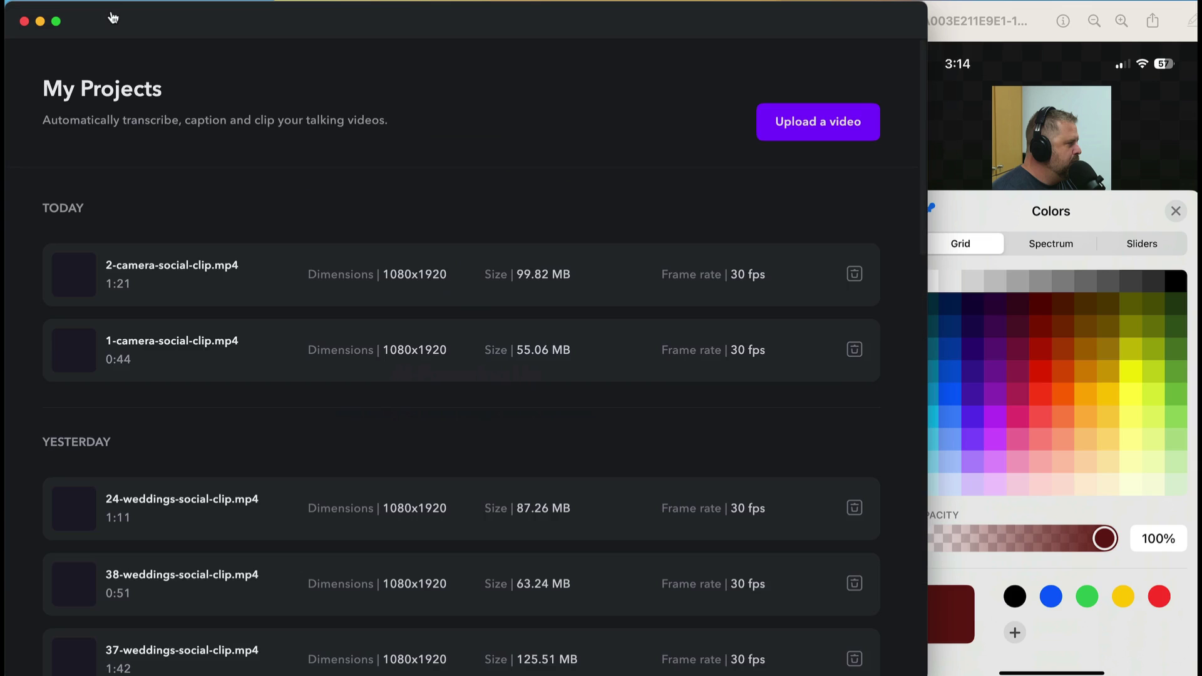
scroll(223, 295, "down", 12)
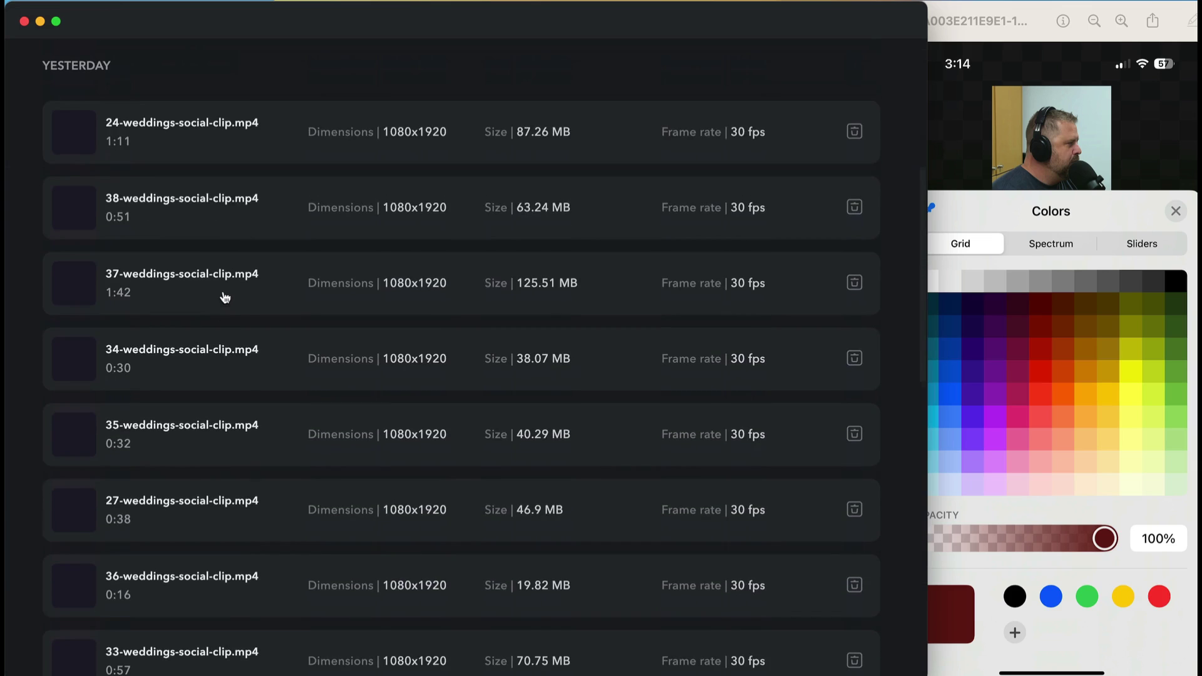
scroll(224, 301, "down", 8)
scroll(223, 303, "up", 20)
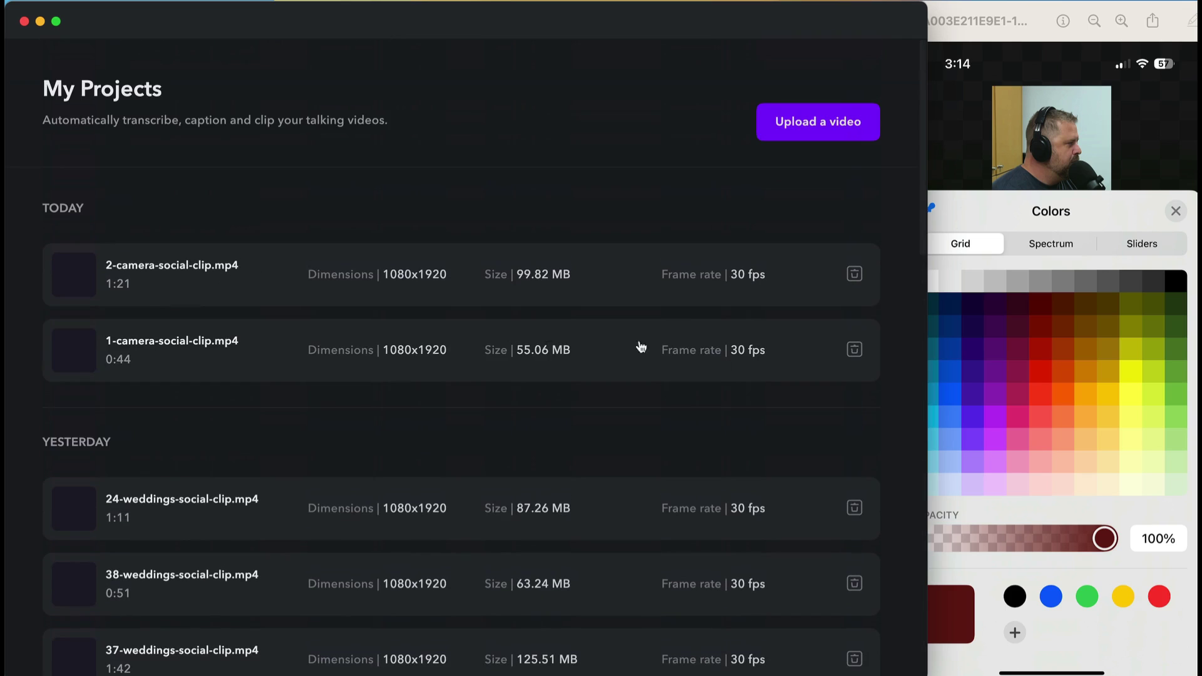
left_click(856, 509)
left_click(518, 396)
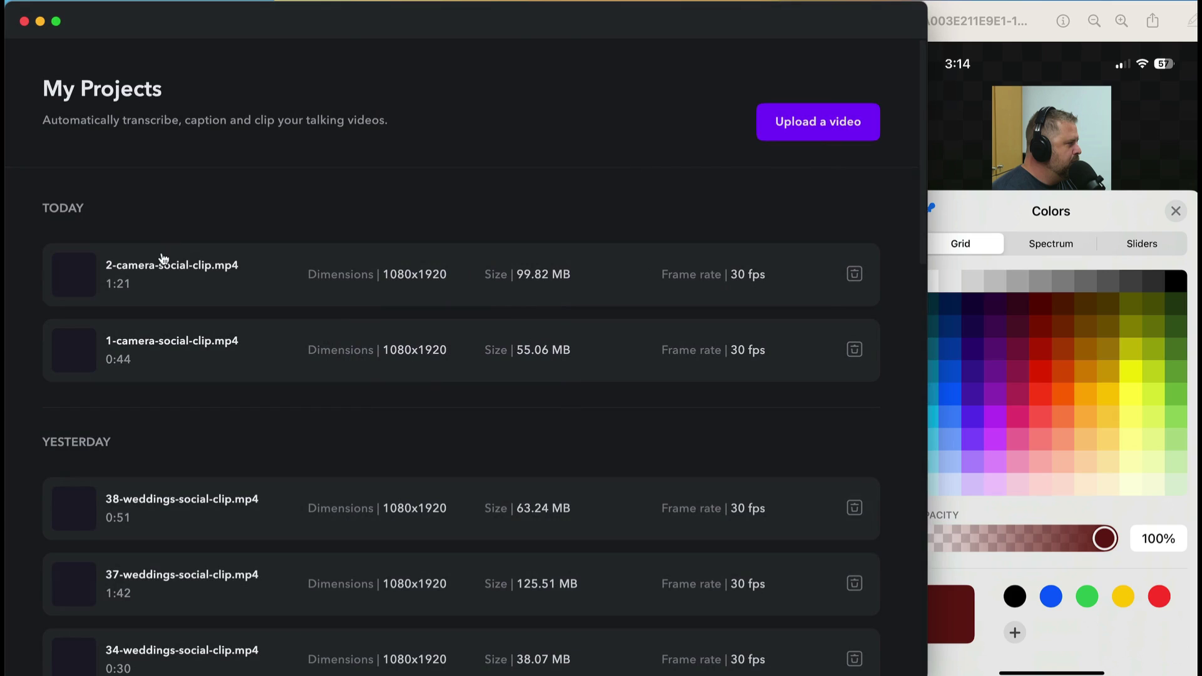
- Reopen the 2-camera-social-clip.mp4 project with its caption templates at 00:00
left_click(59, 1)
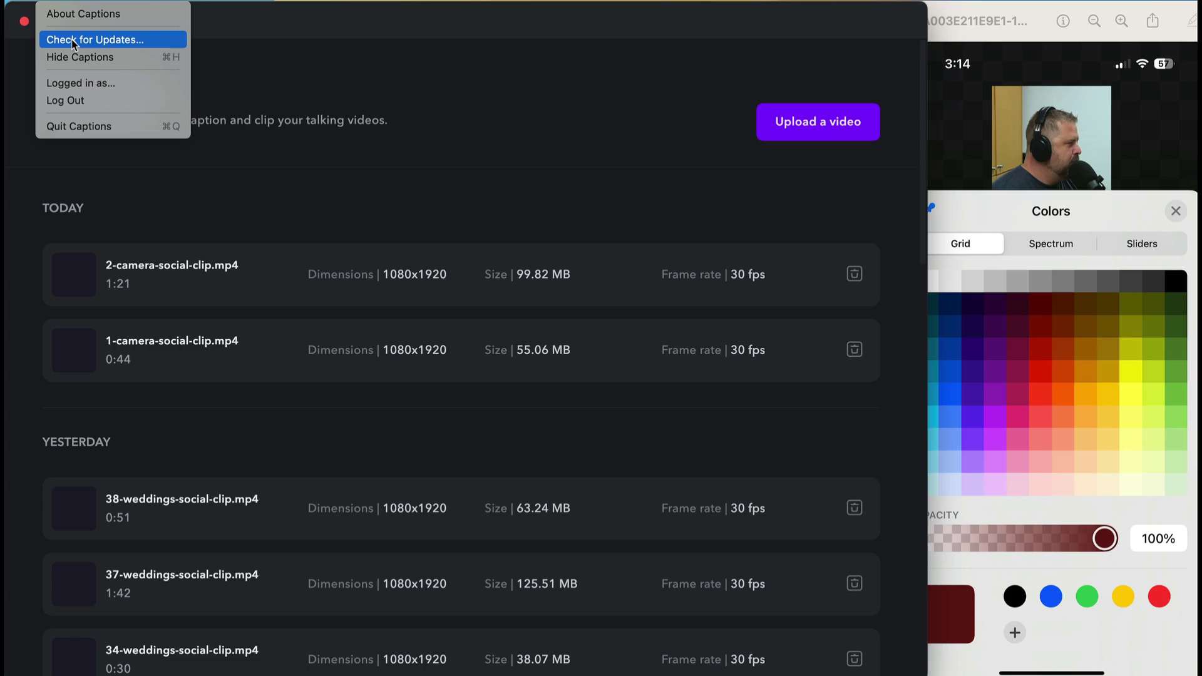
left_click(273, 34)
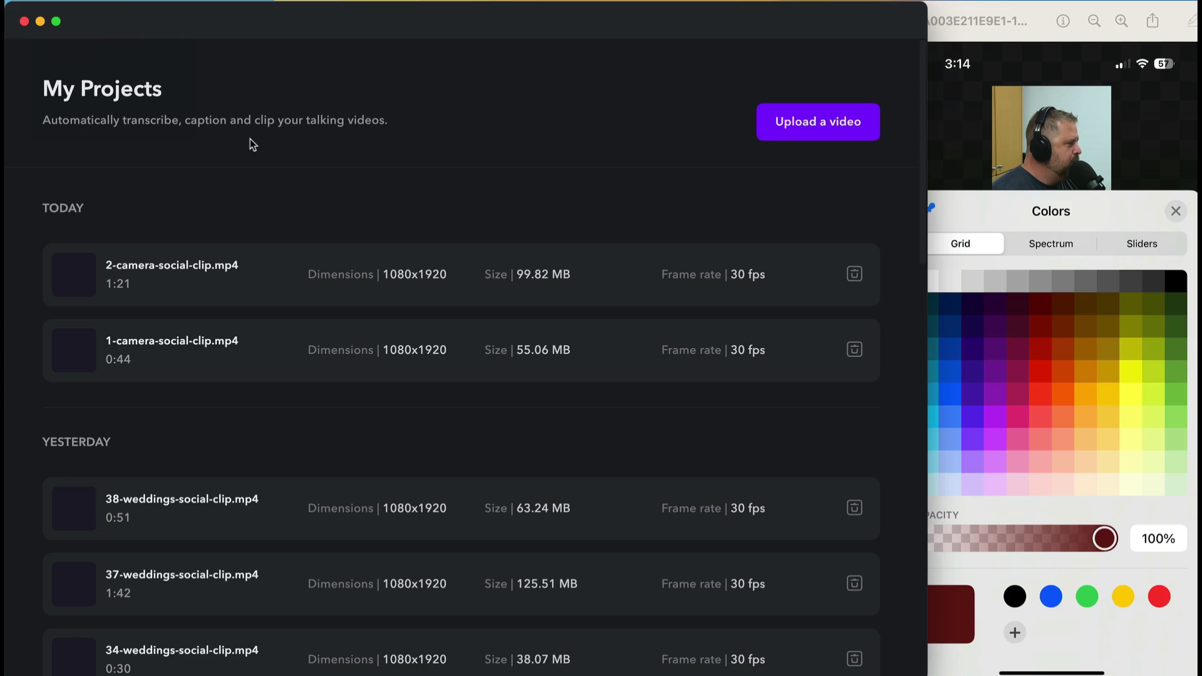
left_click(191, 264)
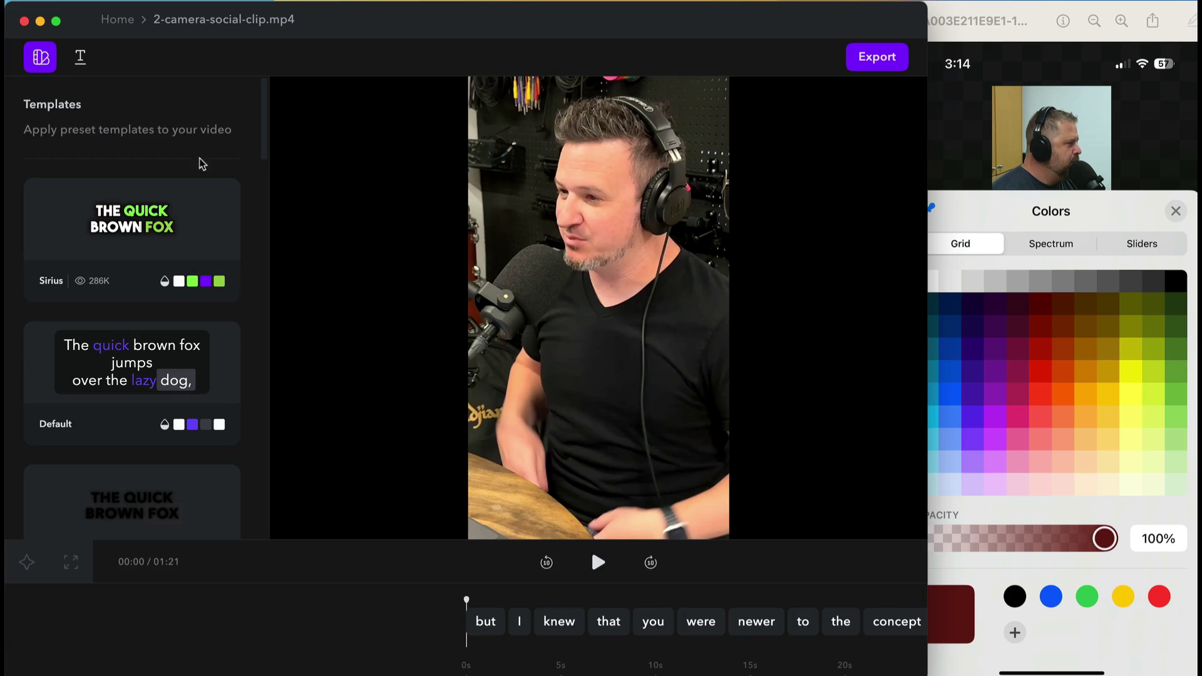
scroll(198, 149, "down", 10)
scroll(196, 333, "up", 10)
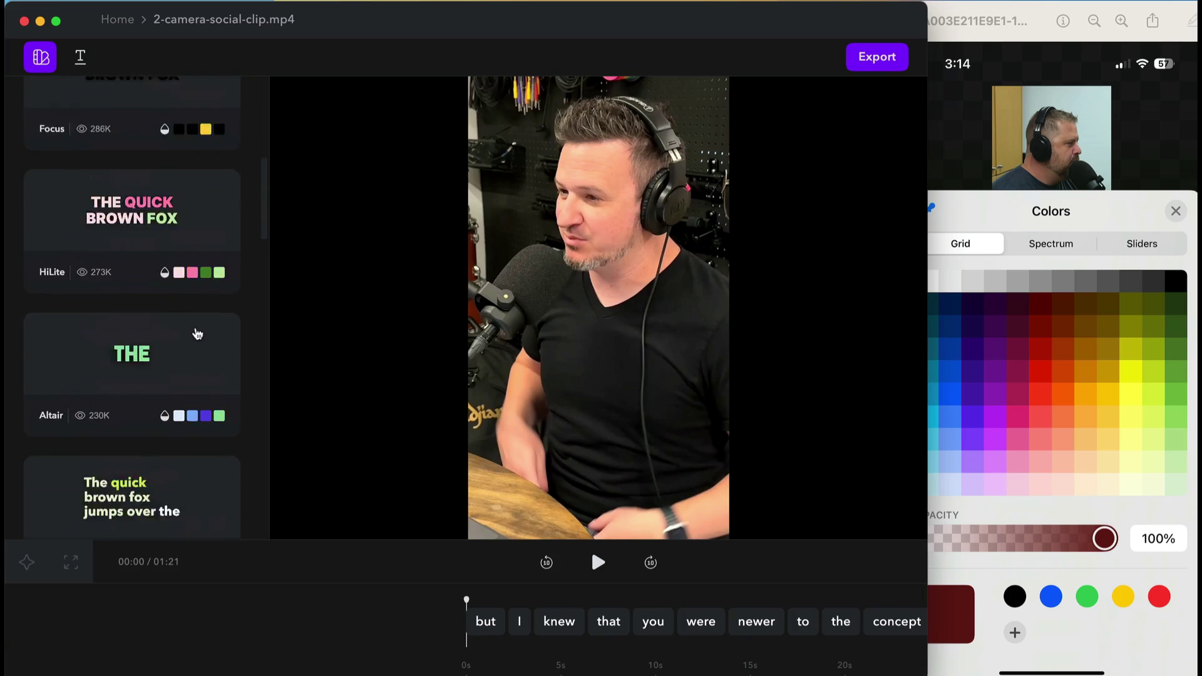